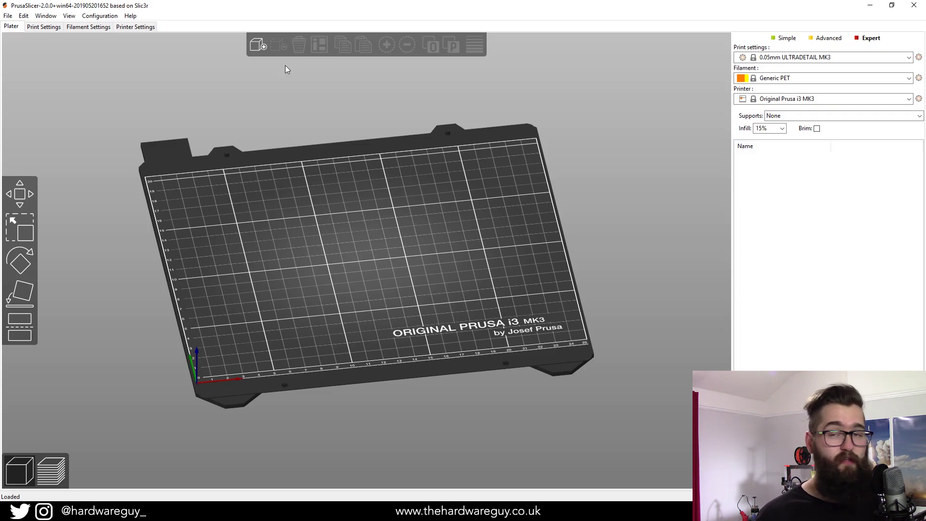
- Add cube.stl from the Downloads folder to the MK3 bed
{"action": "left_click", "coordinate": [258, 45]}
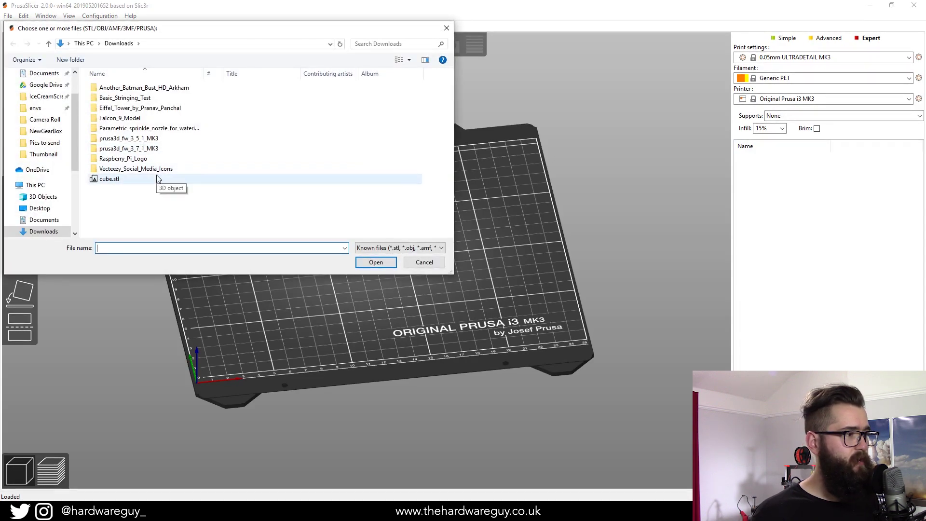
{"action": "left_click", "coordinate": [170, 179]}
{"action": "left_click", "coordinate": [383, 264]}
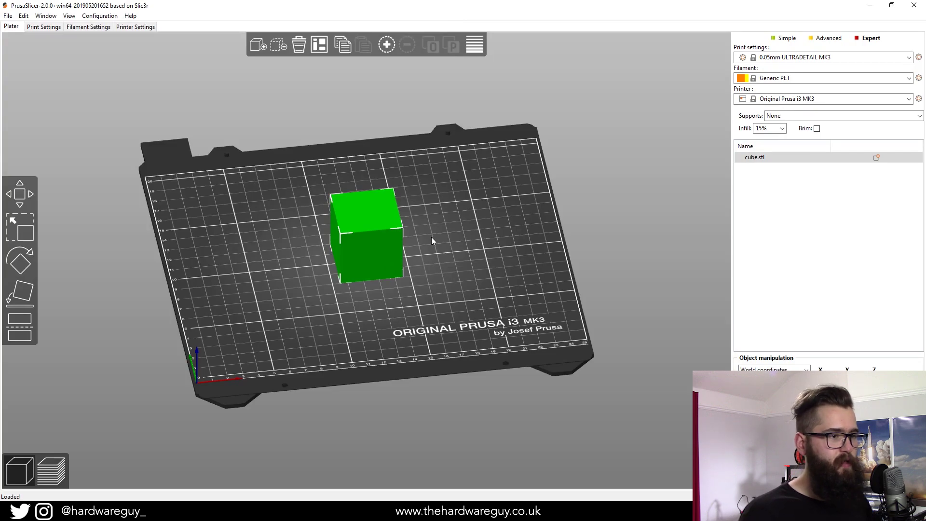
{"action": "mouse_move", "coordinate": [432, 239]}
{"action": "left_mouse_down"}
{"action": "mouse_move", "coordinate": [430, 217]}
{"action": "mouse_move", "coordinate": [437, 237]}
{"action": "mouse_move", "coordinate": [454, 242]}
{"action": "mouse_move", "coordinate": [427, 250]}
{"action": "left_mouse_up"}
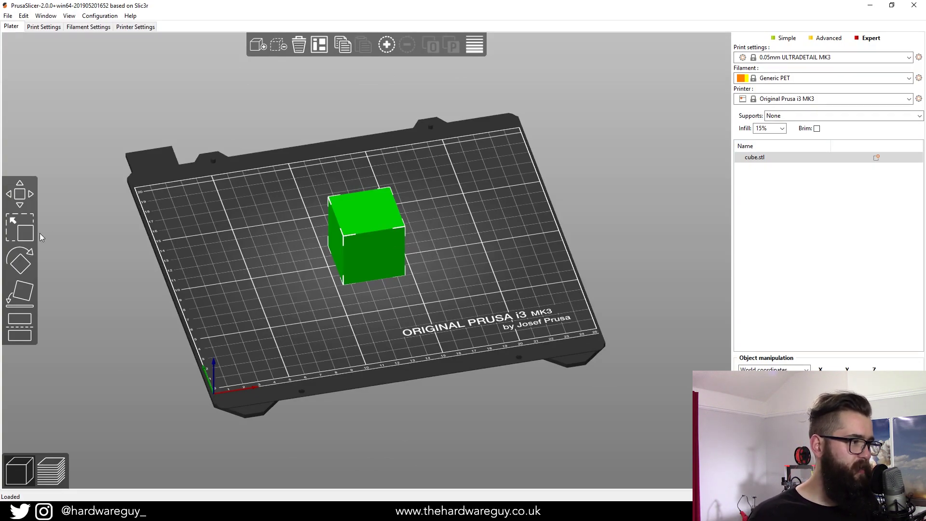
- With the Scale tool, stretch the cube wider along X and longer along Y
{"action": "left_click", "coordinate": [19, 228]}
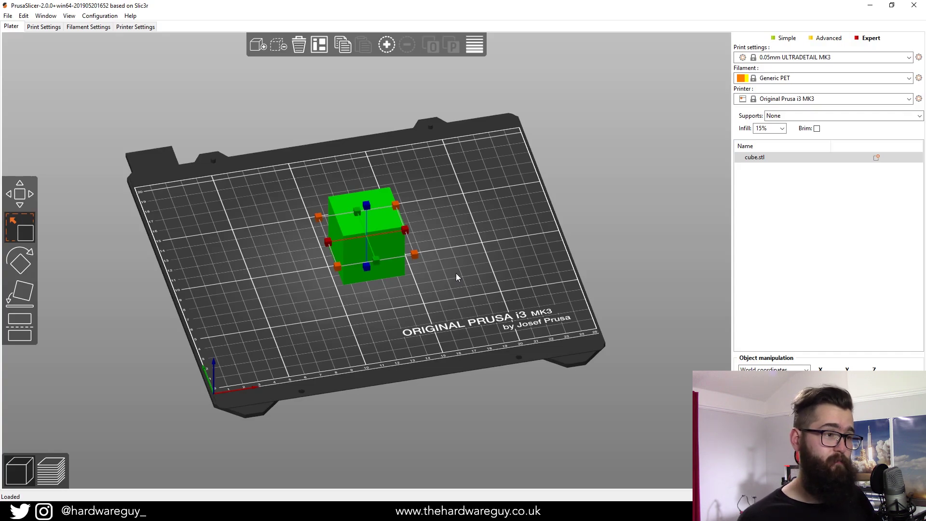
{"action": "key", "text": "1"}
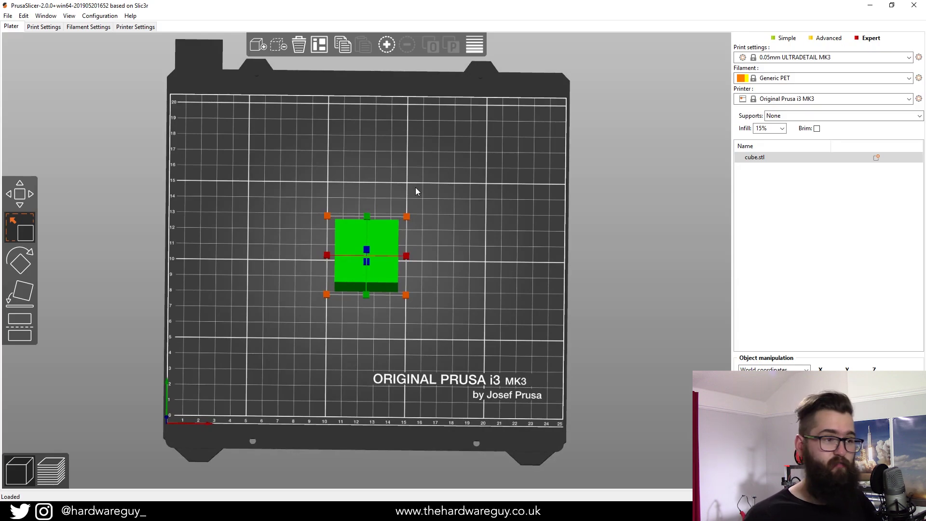
{"action": "left_click_drag", "start_coordinate": [456, 274], "coordinate": [449, 292]}
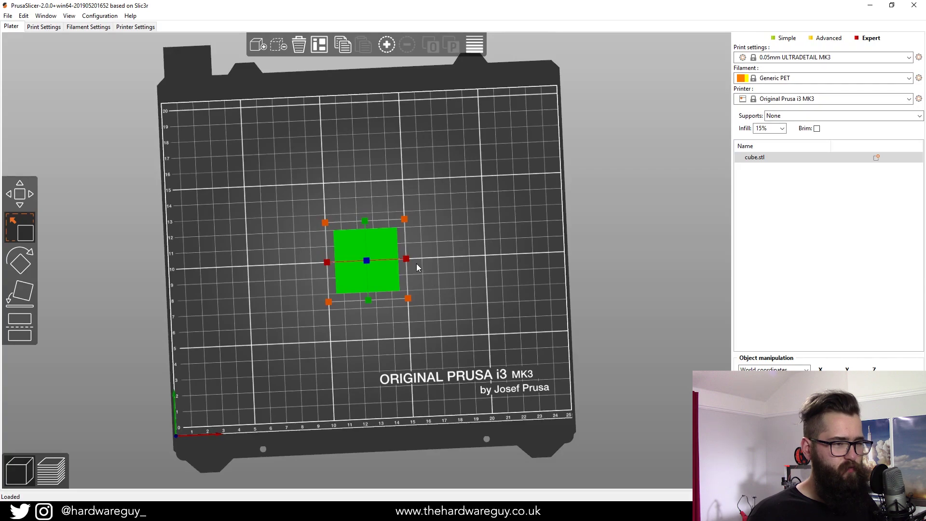
{"action": "left_click_drag", "start_coordinate": [407, 259], "coordinate": [431, 261]}
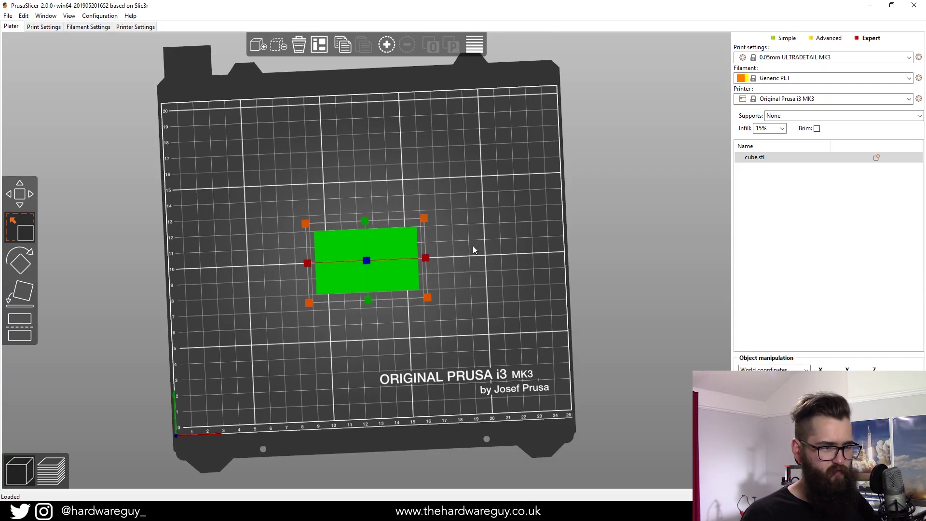
{"action": "left_click_drag", "start_coordinate": [369, 300], "coordinate": [366, 319]}
- Flatten the cube along Z into a thin slab, checking it from the front
{"action": "left_click_drag", "start_coordinate": [457, 291], "coordinate": [468, 233]}
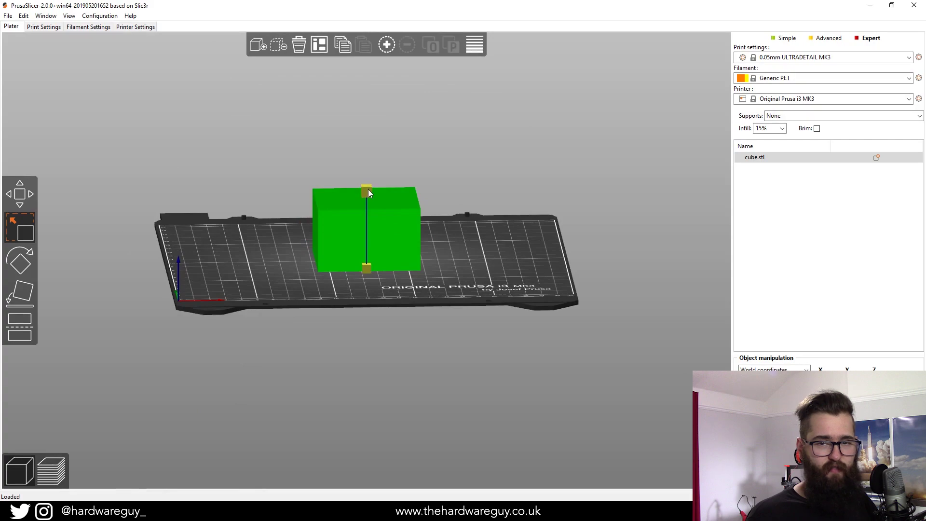
{"action": "left_click_drag", "start_coordinate": [369, 190], "coordinate": [370, 225]}
{"action": "left_click_drag", "start_coordinate": [487, 236], "coordinate": [481, 222]}
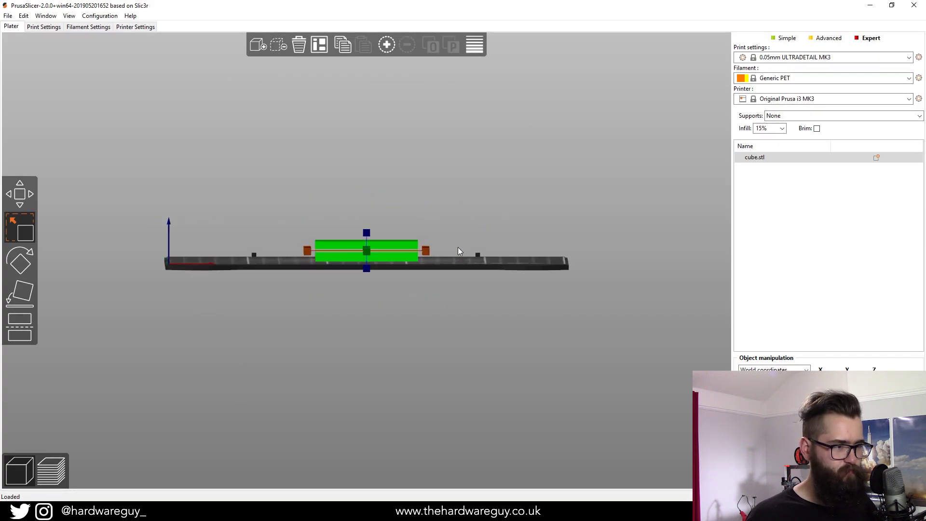
{"action": "key", "text": "1"}
{"action": "left_click_drag", "start_coordinate": [367, 233], "coordinate": [368, 238]}
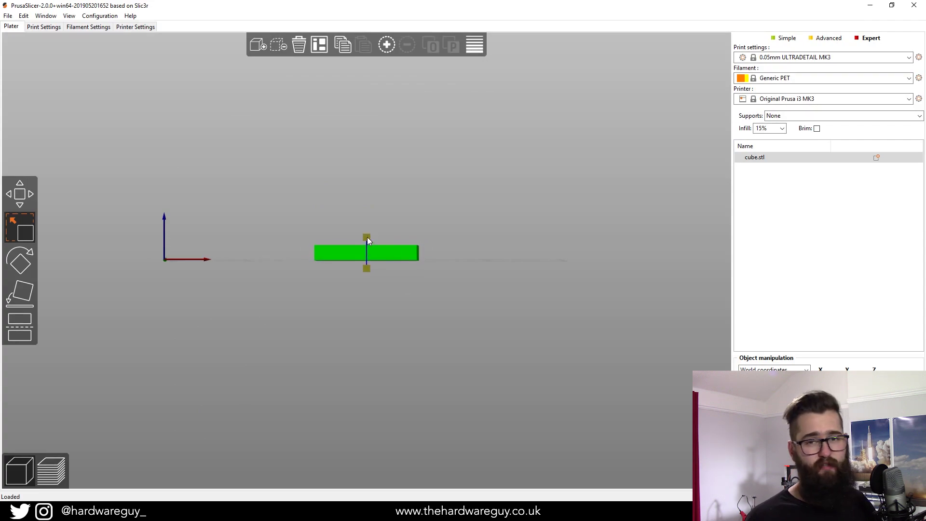
{"action": "mouse_move", "coordinate": [367, 236]}
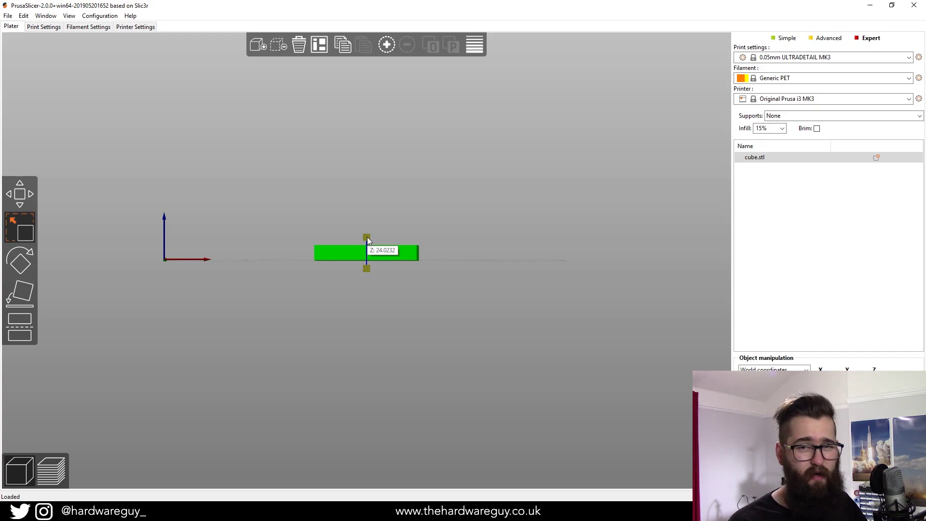
- Move the slab toward the bed front and widen it along X to about 171.2138
{"action": "mouse_move", "coordinate": [404, 300]}
{"action": "left_mouse_down"}
{"action": "mouse_move", "coordinate": [421, 312]}
{"action": "mouse_move", "coordinate": [402, 317]}
{"action": "left_mouse_up"}
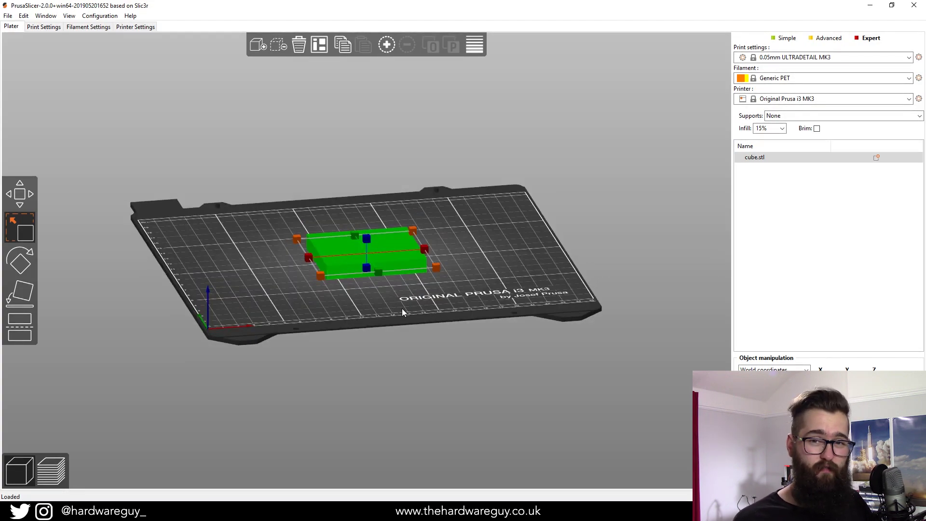
{"action": "left_click_drag", "start_coordinate": [378, 267], "coordinate": [476, 242]}
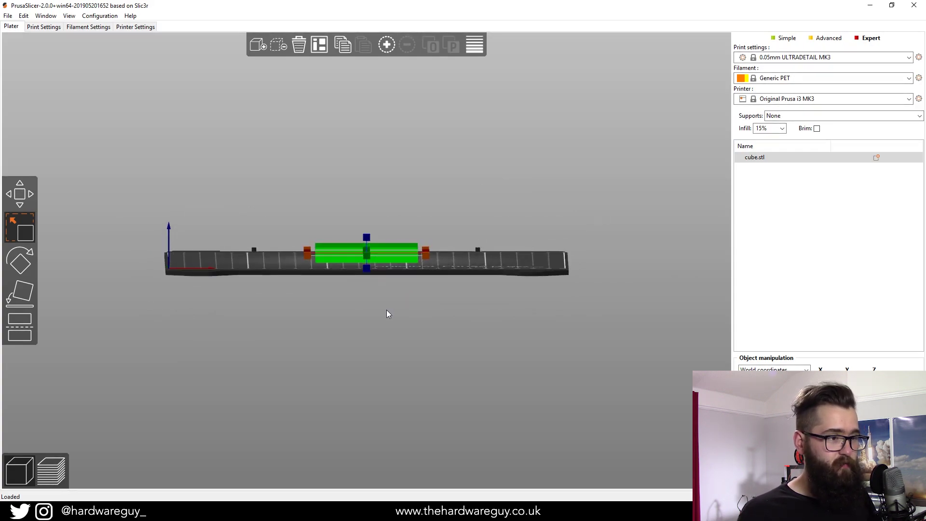
{"action": "left_click_drag", "start_coordinate": [387, 309], "coordinate": [427, 338]}
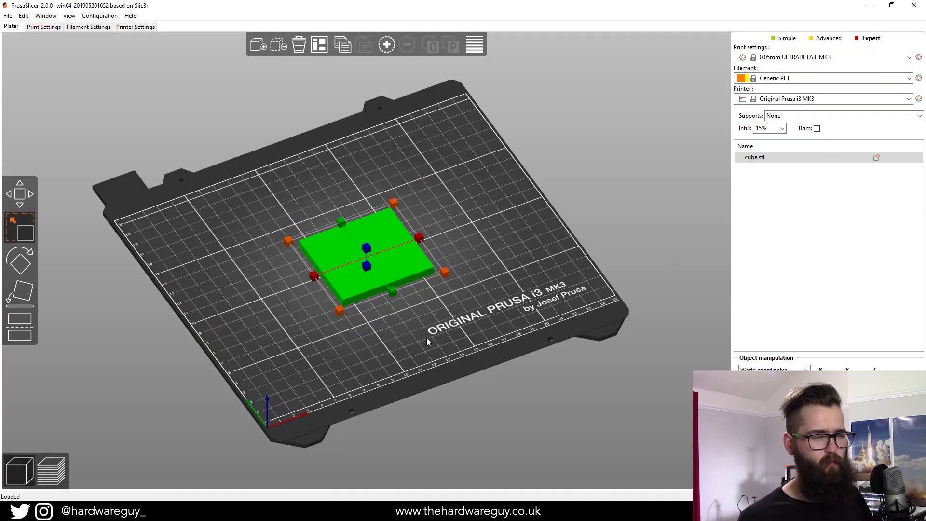
{"action": "key", "text": "1"}
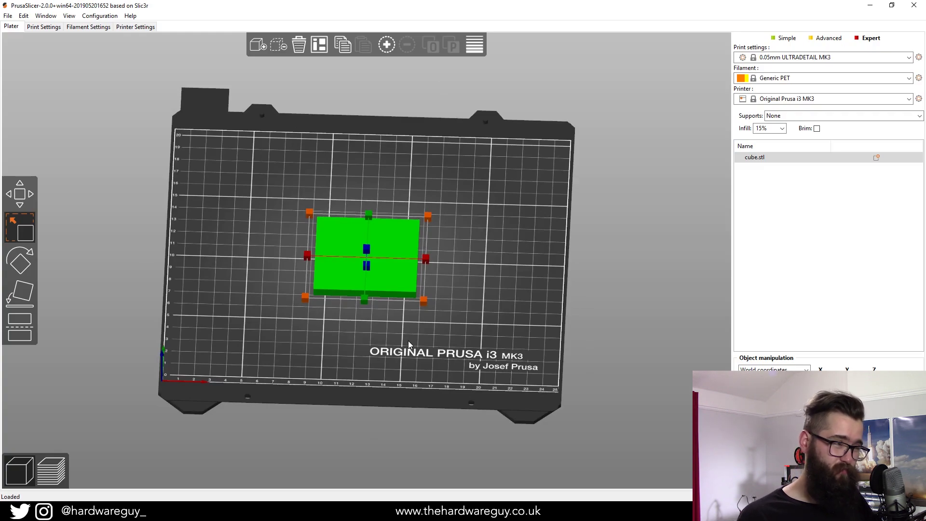
{"action": "left_click_drag", "start_coordinate": [408, 341], "coordinate": [407, 370]}
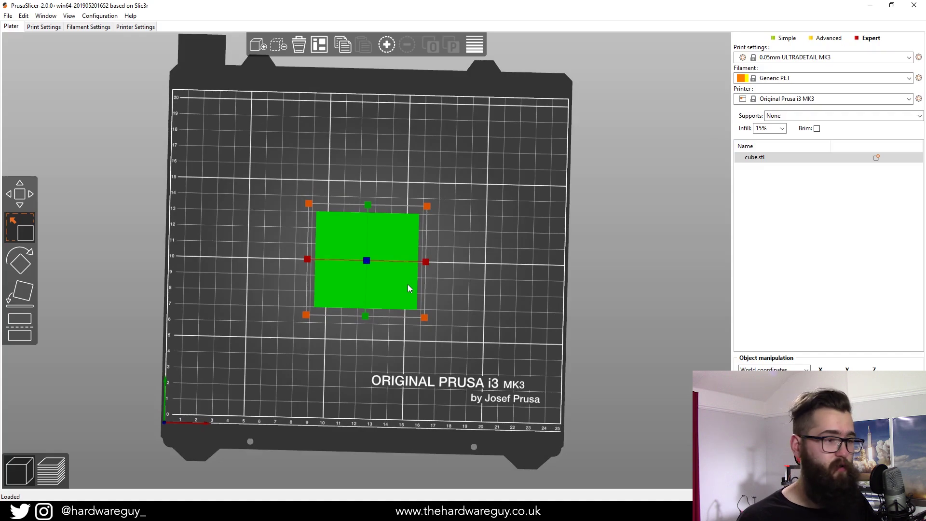
{"action": "left_click_drag", "start_coordinate": [408, 288], "coordinate": [402, 327]}
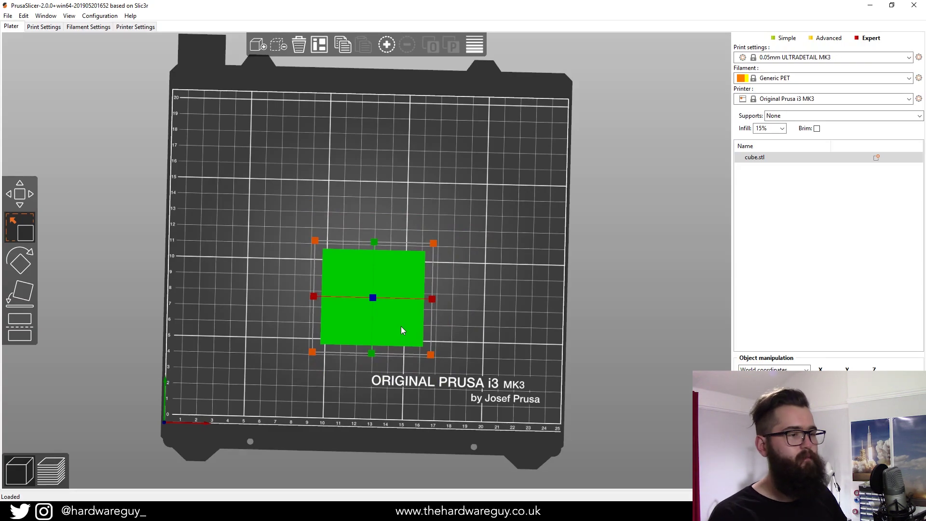
{"action": "left_click_drag", "start_coordinate": [432, 298], "coordinate": [433, 302]}
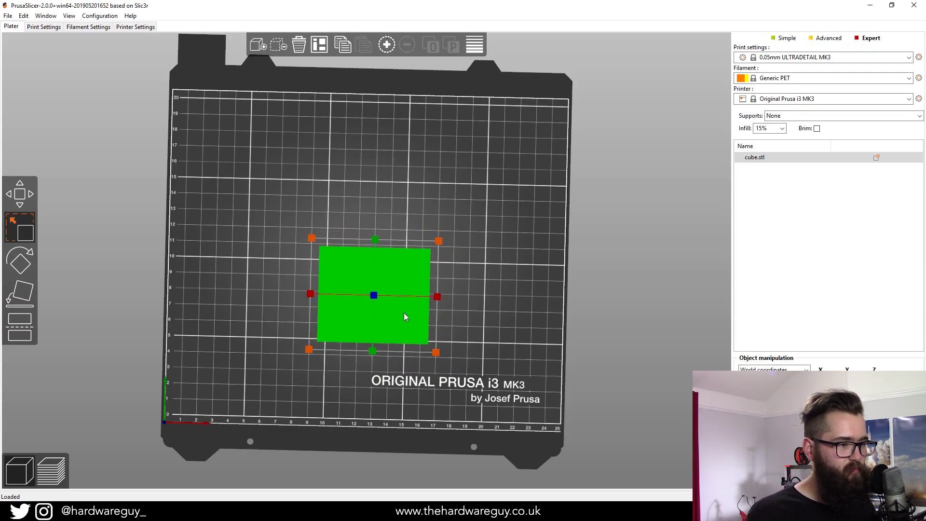
- Select the slab and choose the 0.30mm DRAFT MK3 print profile
{"action": "left_click", "coordinate": [484, 301]}
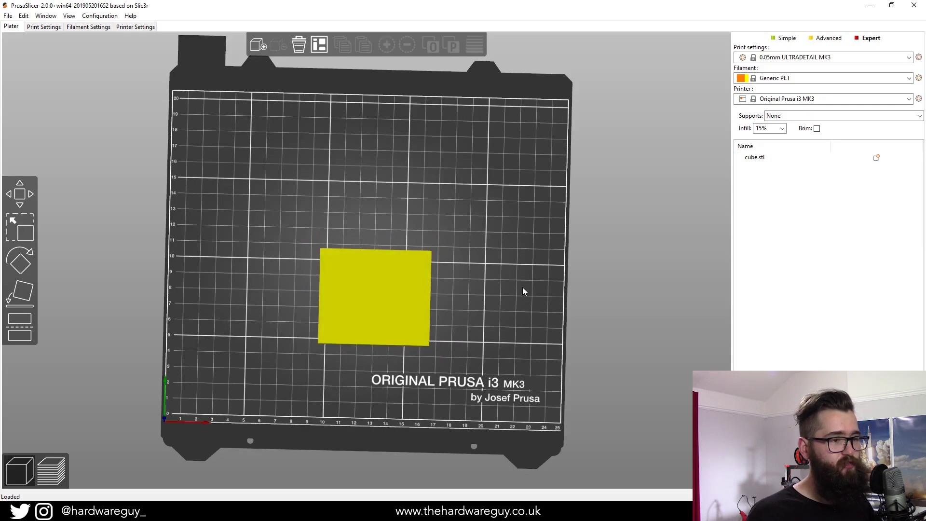
{"action": "left_click_drag", "start_coordinate": [522, 287], "coordinate": [531, 256]}
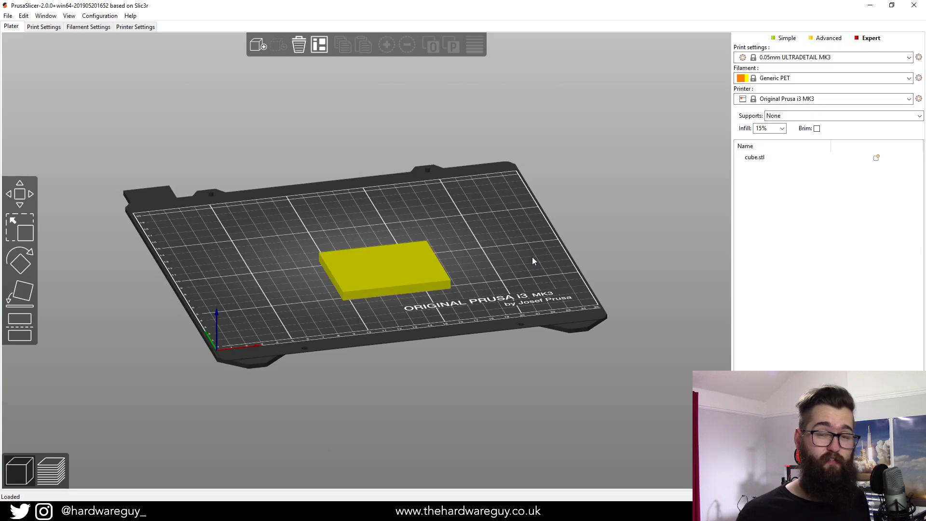
{"action": "mouse_move", "coordinate": [533, 261]}
{"action": "left_mouse_down"}
{"action": "mouse_move", "coordinate": [528, 276]}
{"action": "mouse_move", "coordinate": [543, 268]}
{"action": "left_mouse_up"}
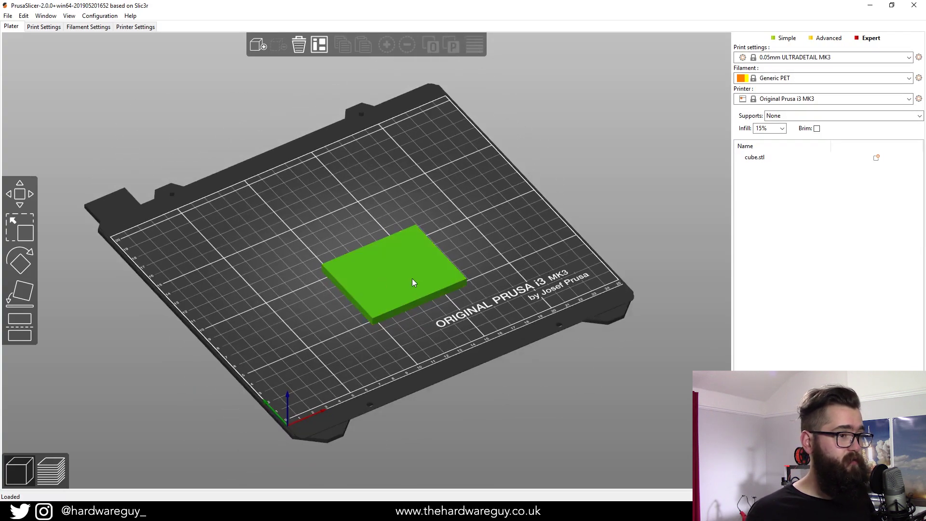
{"action": "left_click", "coordinate": [379, 283]}
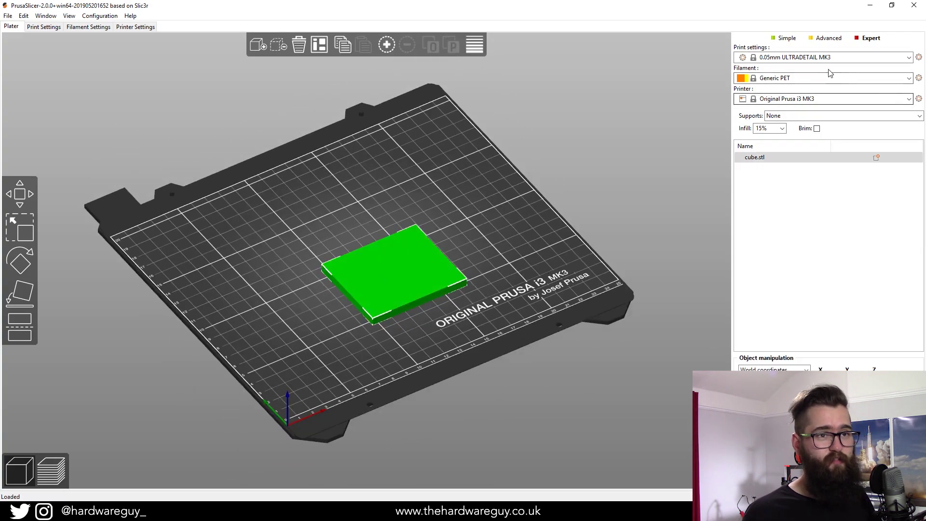
{"action": "left_click", "coordinate": [863, 57]}
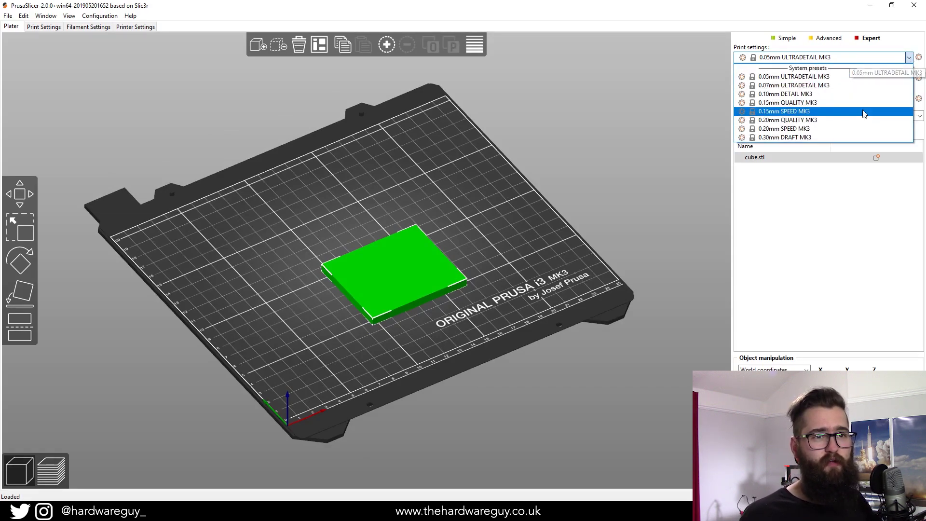
{"action": "left_click", "coordinate": [814, 138]}
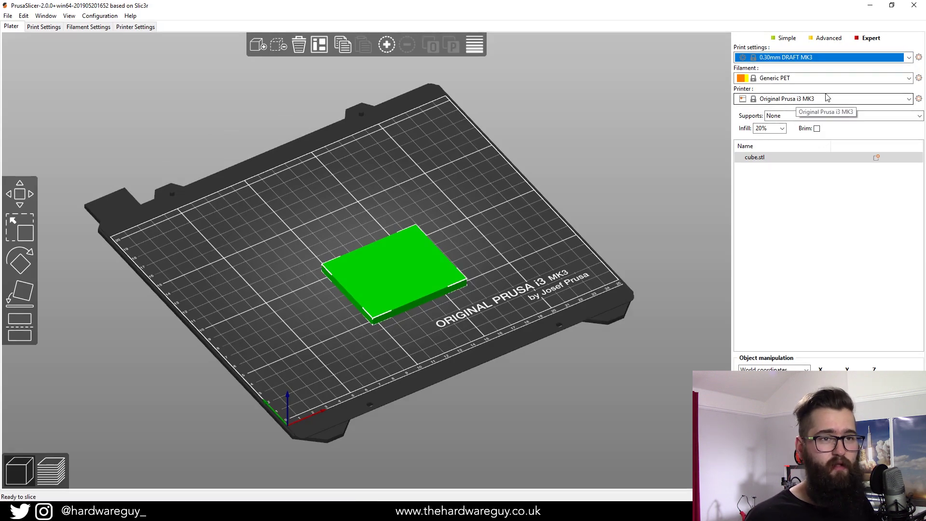
- Keep Generic PET as the filament and 20% infill density
{"action": "left_click", "coordinate": [910, 79]}
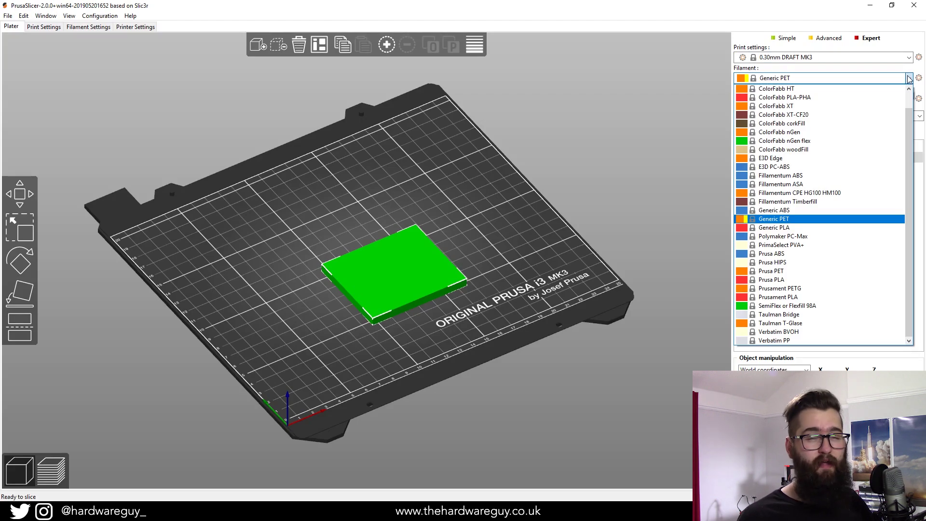
{"action": "left_click", "coordinate": [805, 219]}
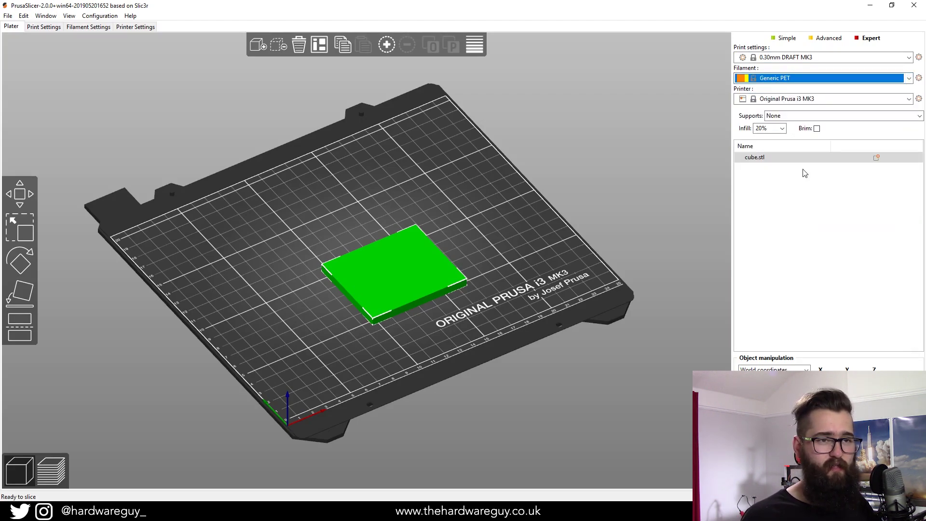
{"action": "left_click", "coordinate": [782, 129]}
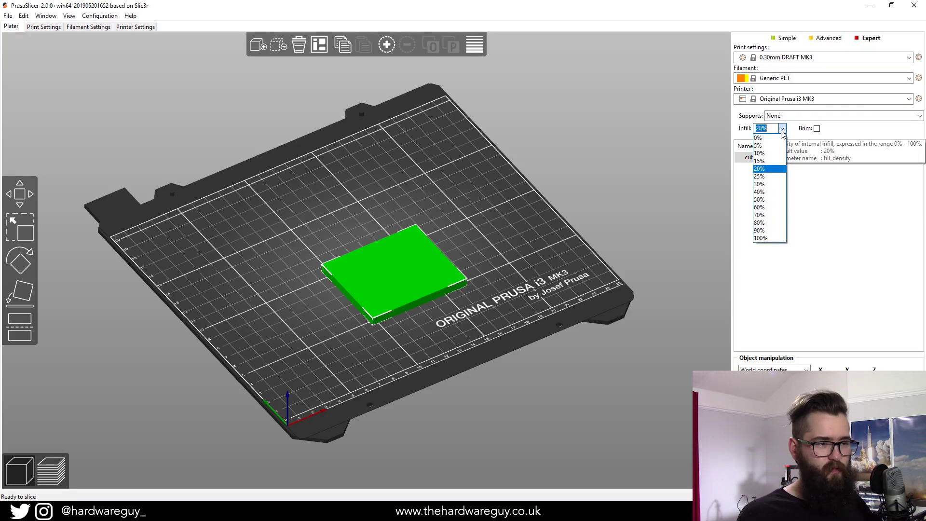
{"action": "left_click", "coordinate": [762, 168]}
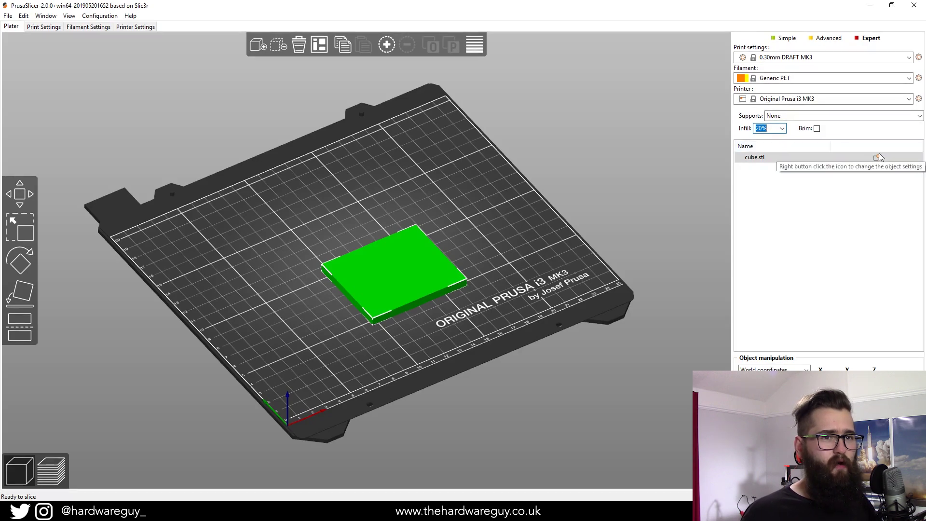
{"action": "left_click", "coordinate": [837, 190]}
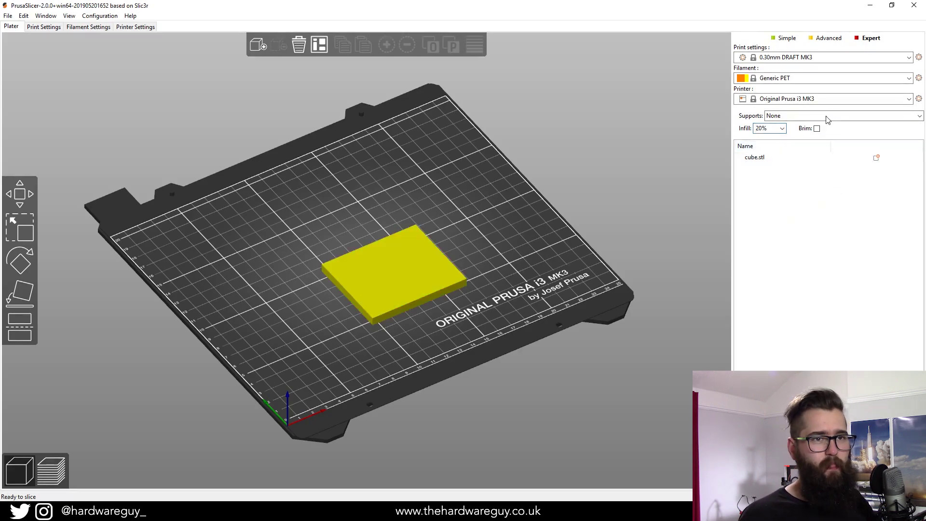
{"action": "left_click", "coordinate": [828, 483]}
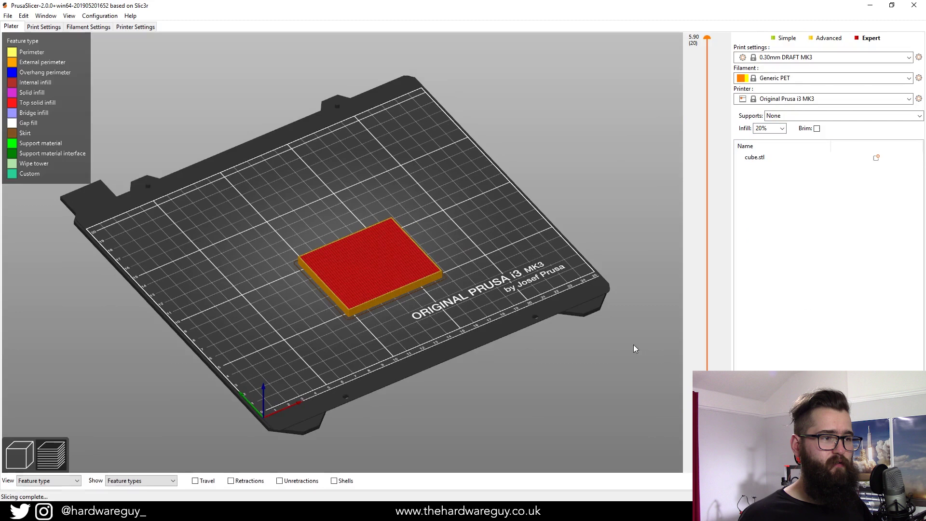